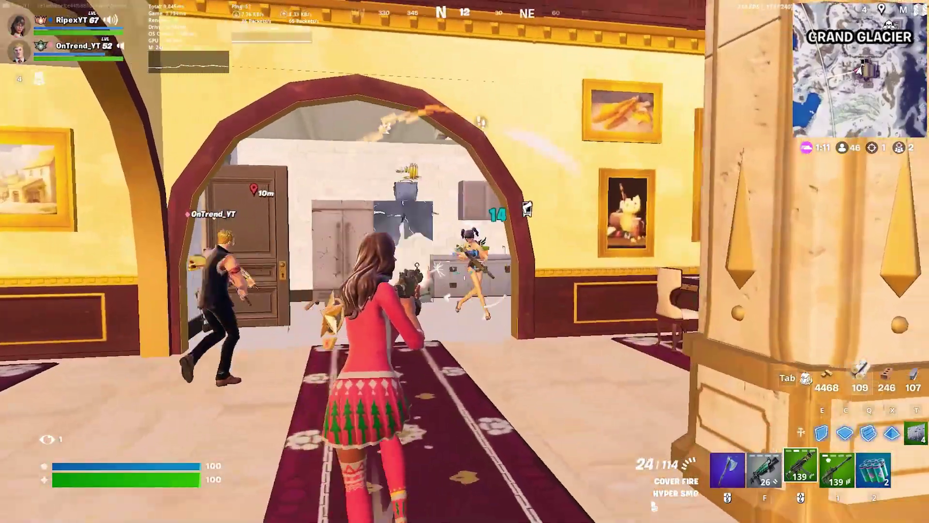
click(465, 261)
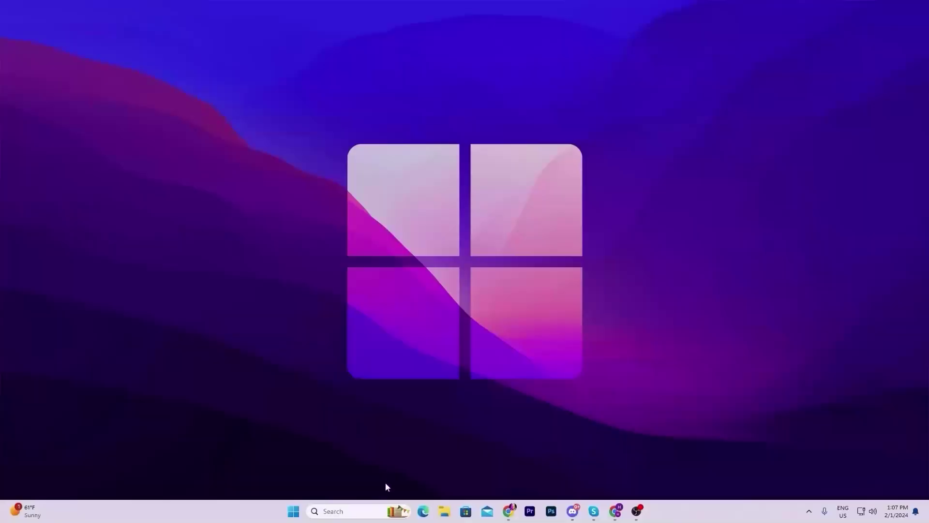
Open the temporary files storage settings for Local Disk (C:) and switch Storage Sense on
click(358, 510)
text(terminalmpo)
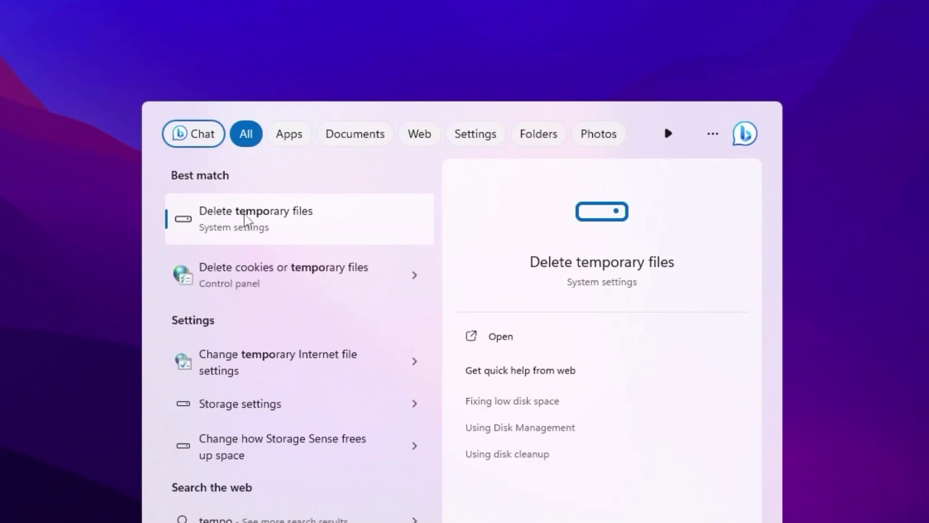
click(275, 226)
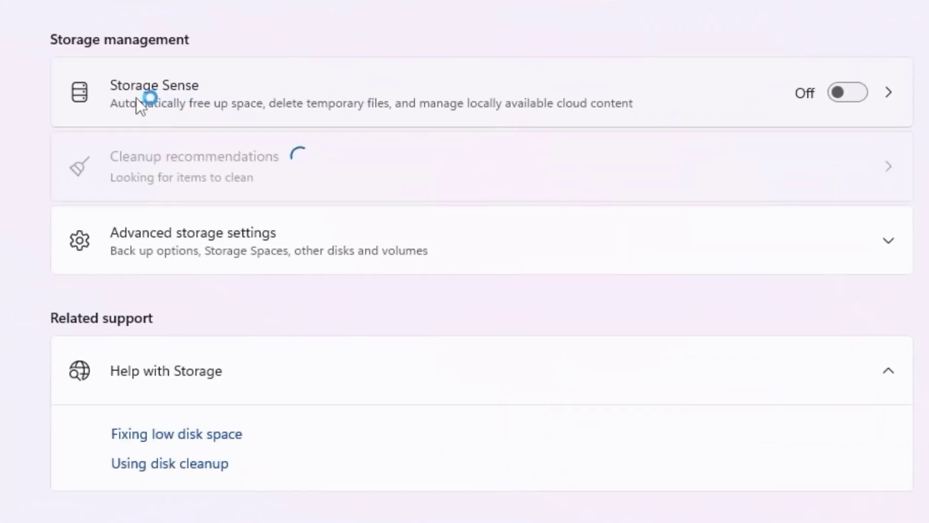
scroll(130, 97, up, 3)
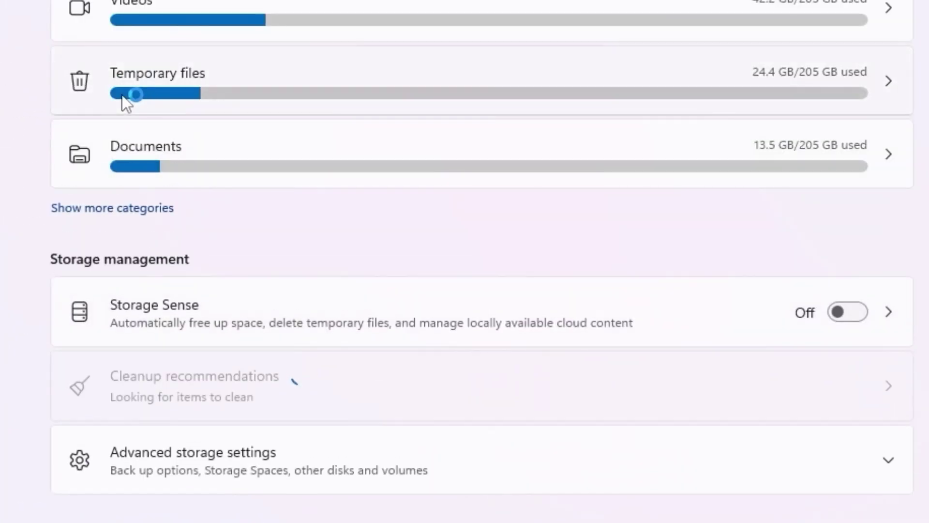
click(856, 318)
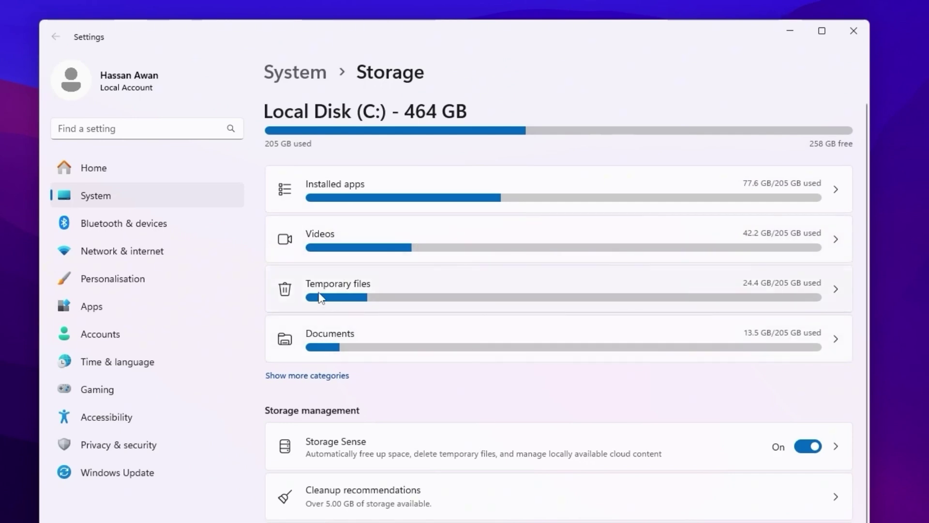
Remove the 2.34 GB of checked temporary files, leaving Downloads unchecked, and confirm the permanent deletion
click(375, 290)
scroll(365, 394, down, 8)
scroll(371, 403, down, 3)
scroll(339, 290, up, 10)
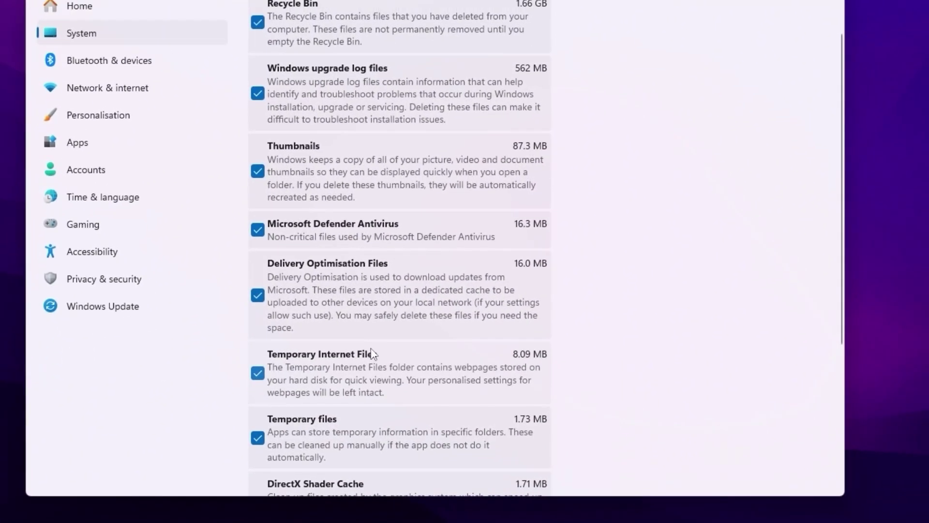
scroll(371, 353, down, 3)
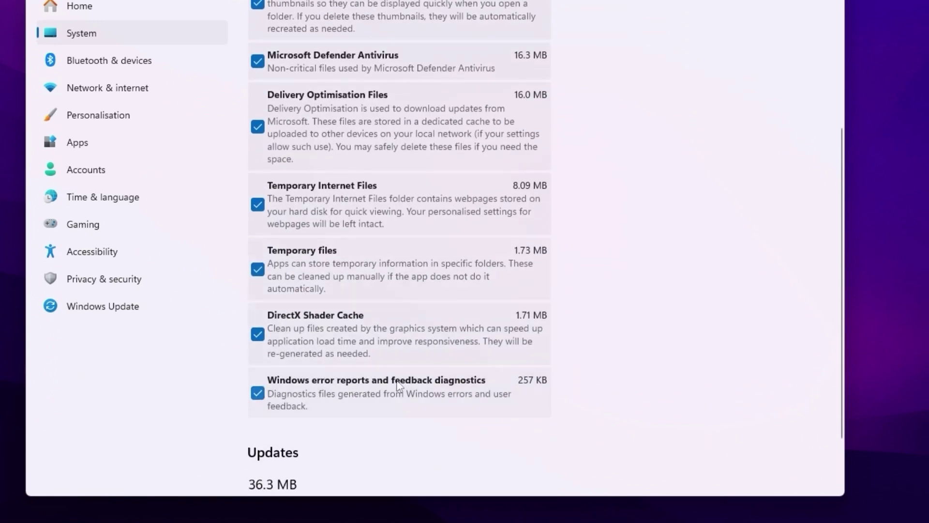
scroll(310, 372, up, 6)
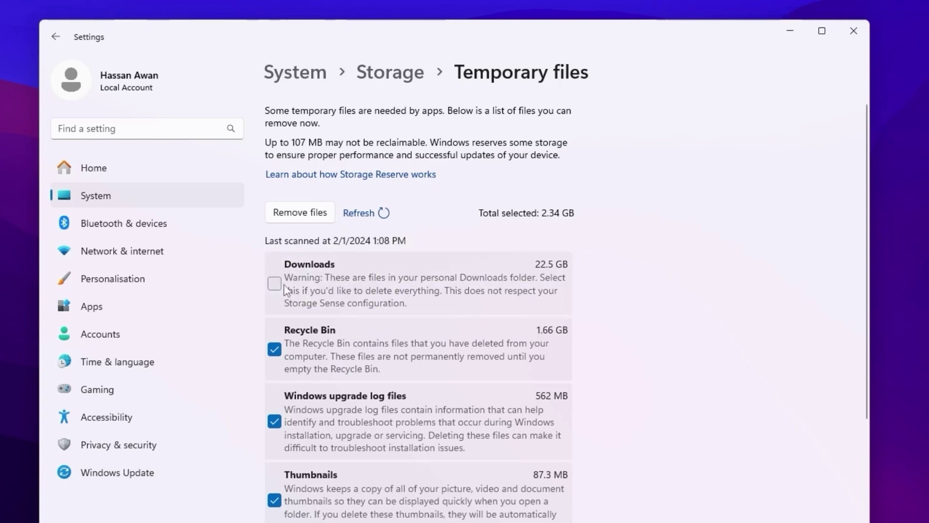
click(297, 212)
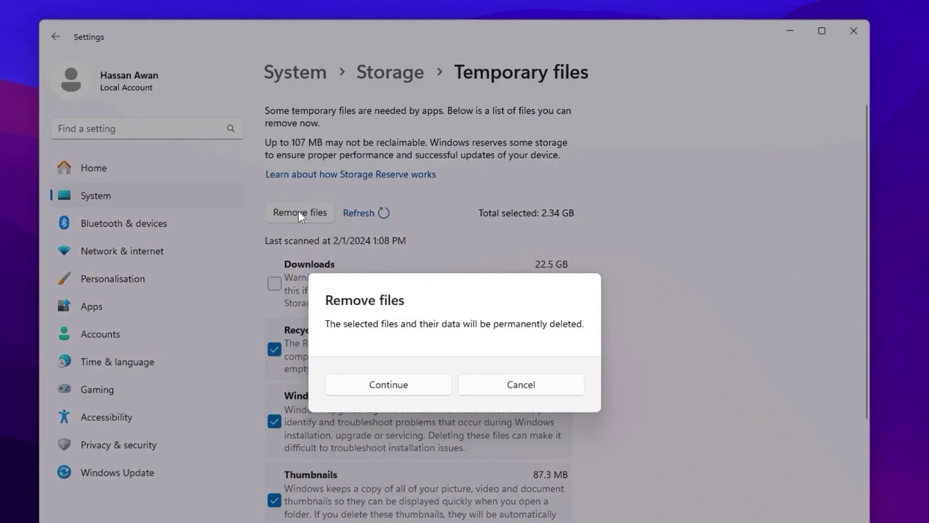
click(389, 384)
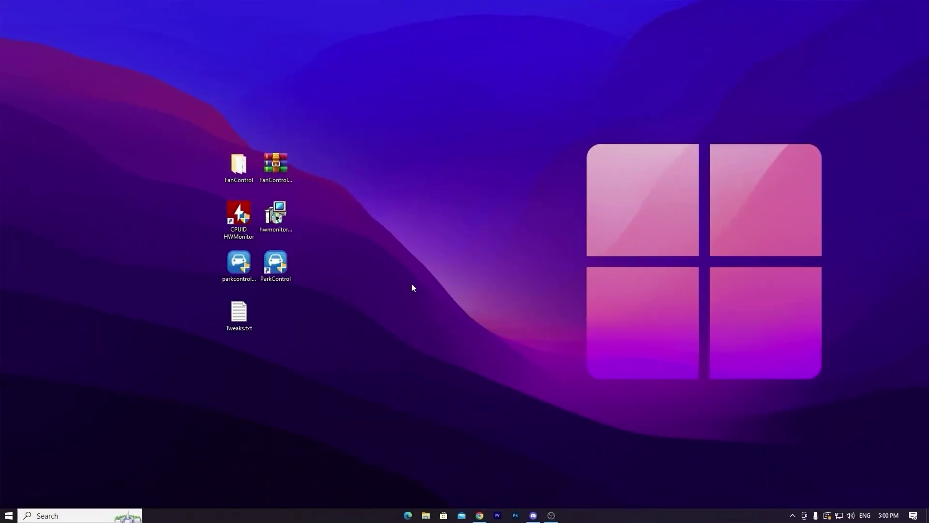
Select FanControl.zip among the desktop icons and open its extracted FanControl folder
drag(198, 120, 331, 360)
drag(405, 441, 410, 445)
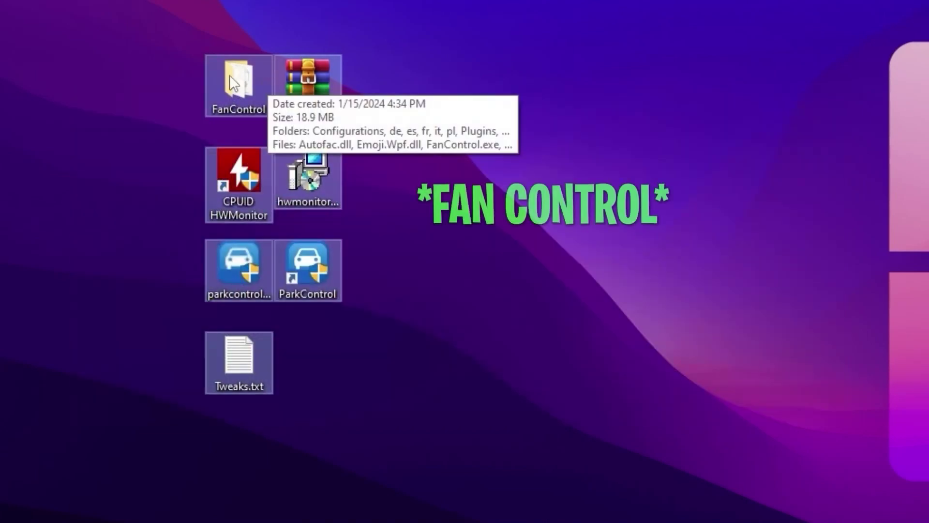
click(370, 65)
click(303, 76)
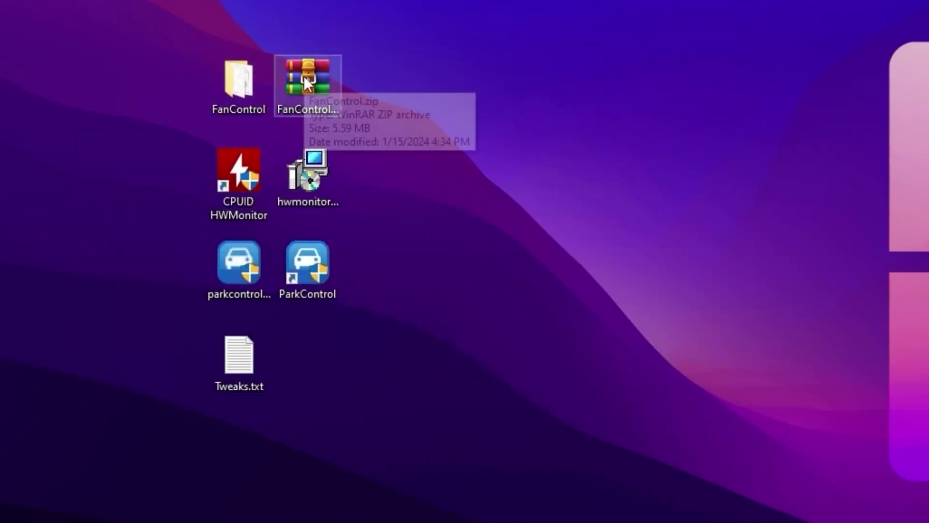
right_click(303, 76)
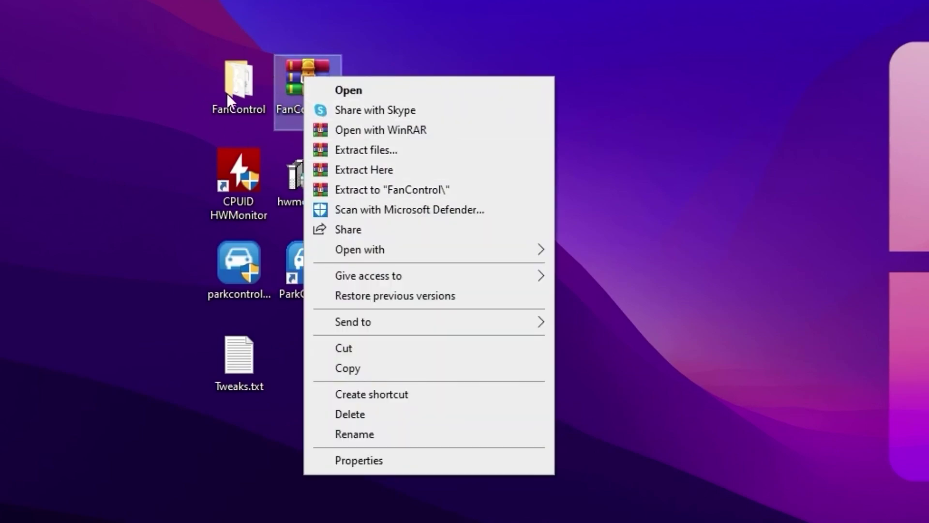
double_click(239, 82)
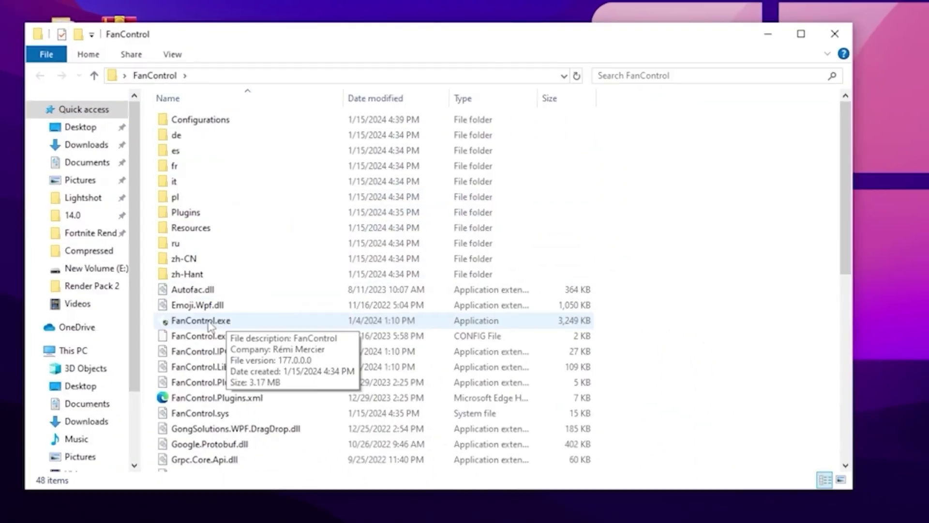
Run FanControl.exe (3,249 KB) from the FanControl folder
double_click(203, 320)
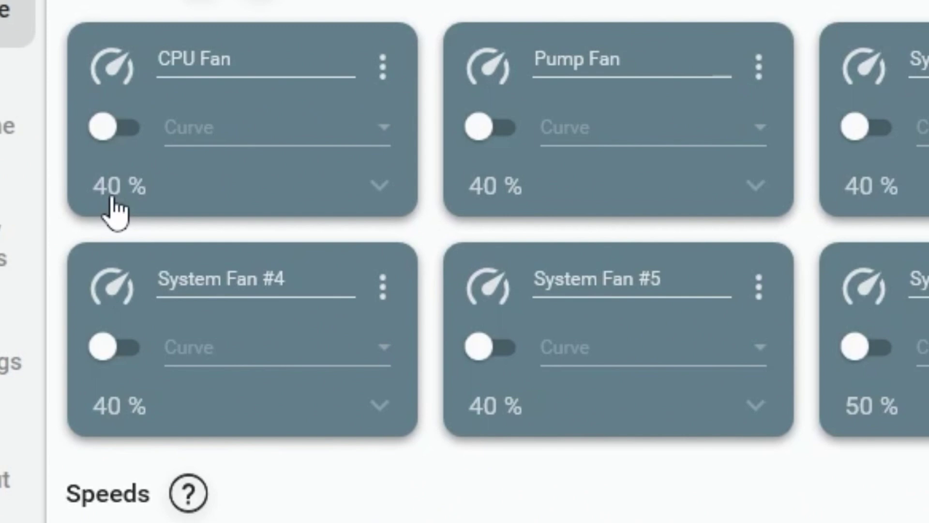
Enable Manual control on the CPU Fan card so it runs at 50%
click(382, 68)
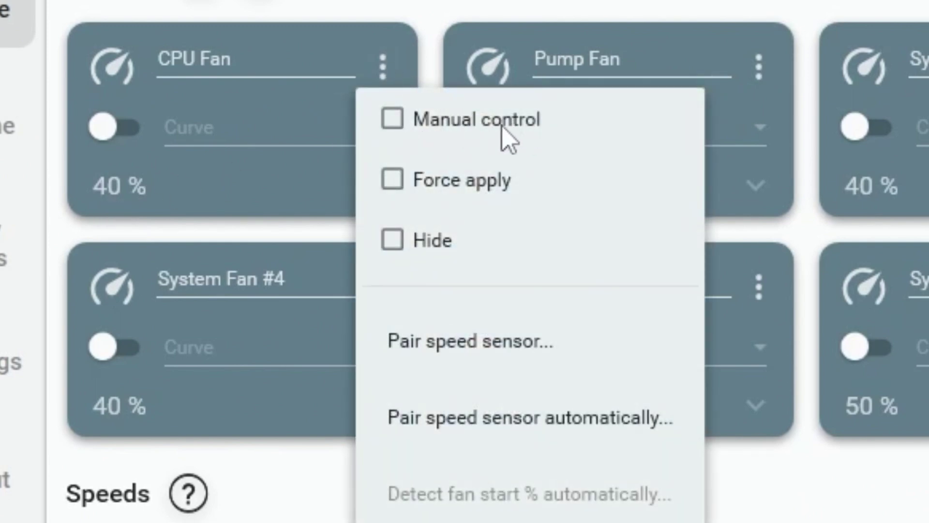
click(390, 121)
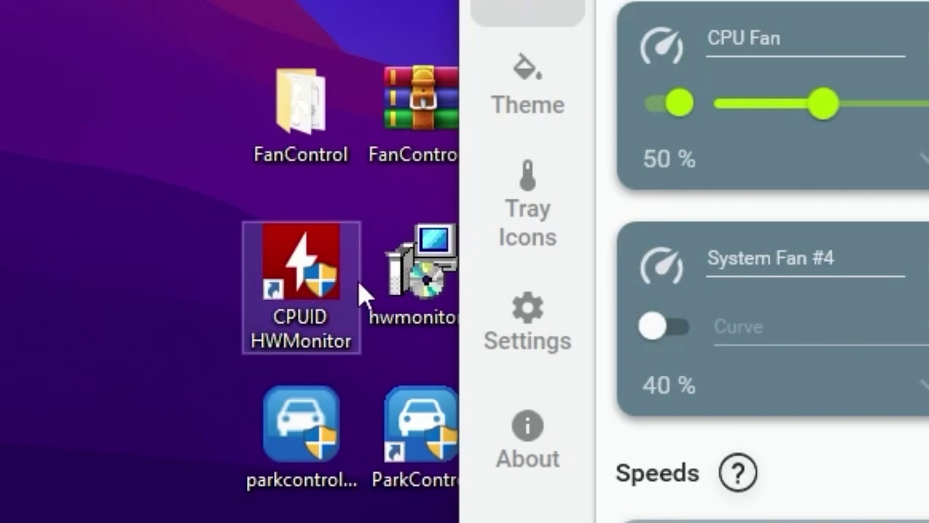
double_click(297, 273)
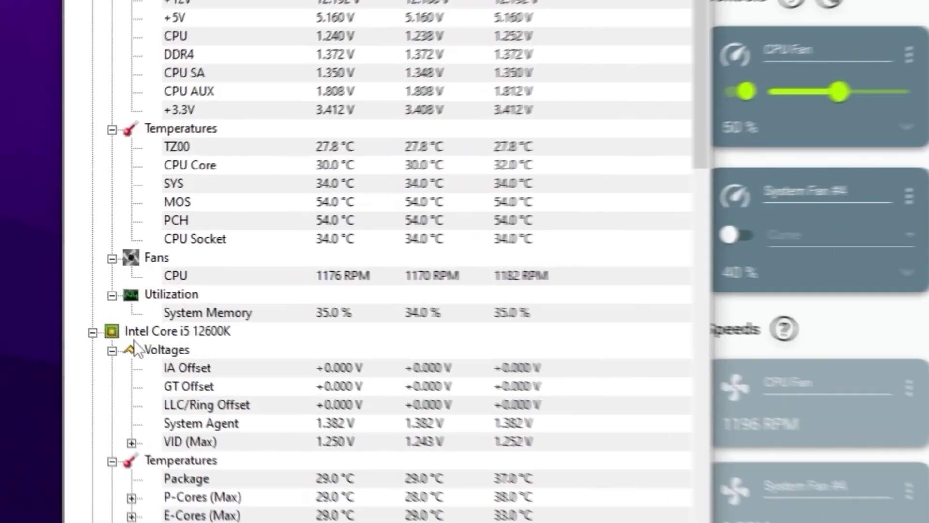
scroll(248, 349, down, 1)
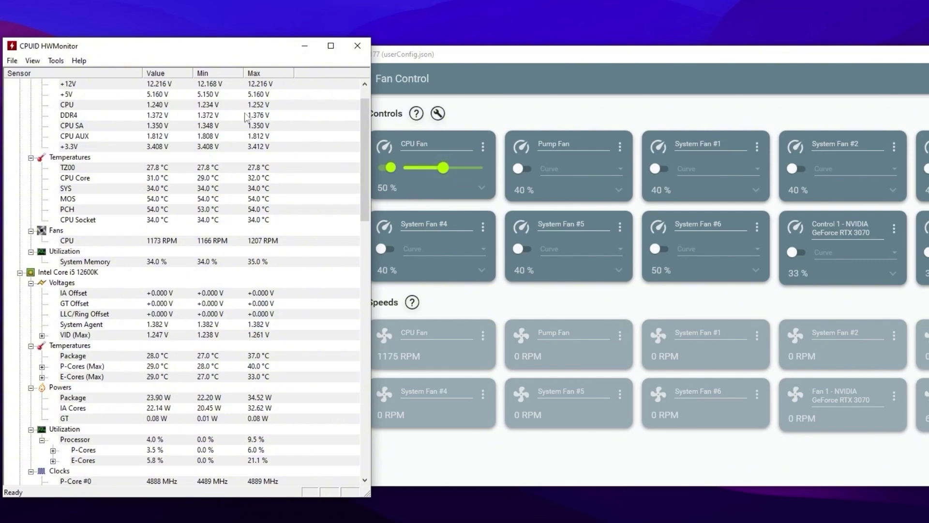
click(358, 46)
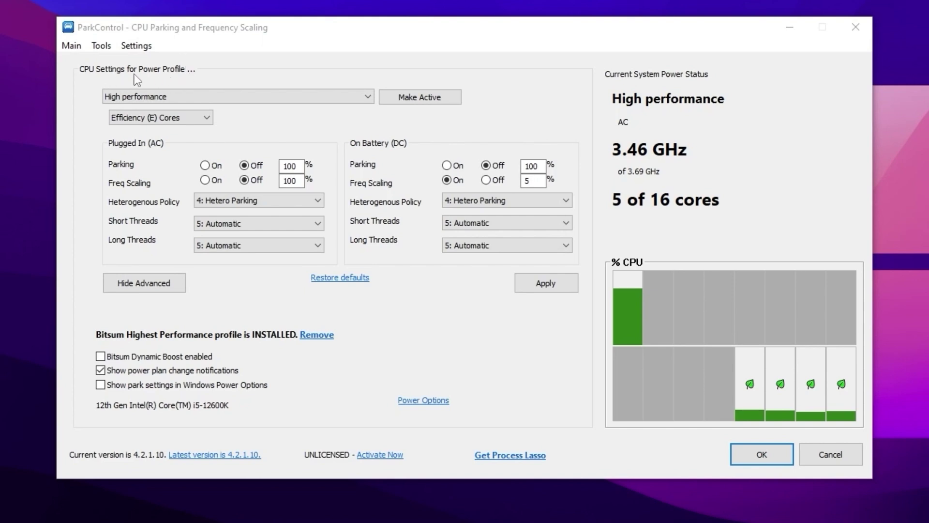
Make Bitsum Highest Performance the active profile and apply it with all 16 cores unparked
click(333, 102)
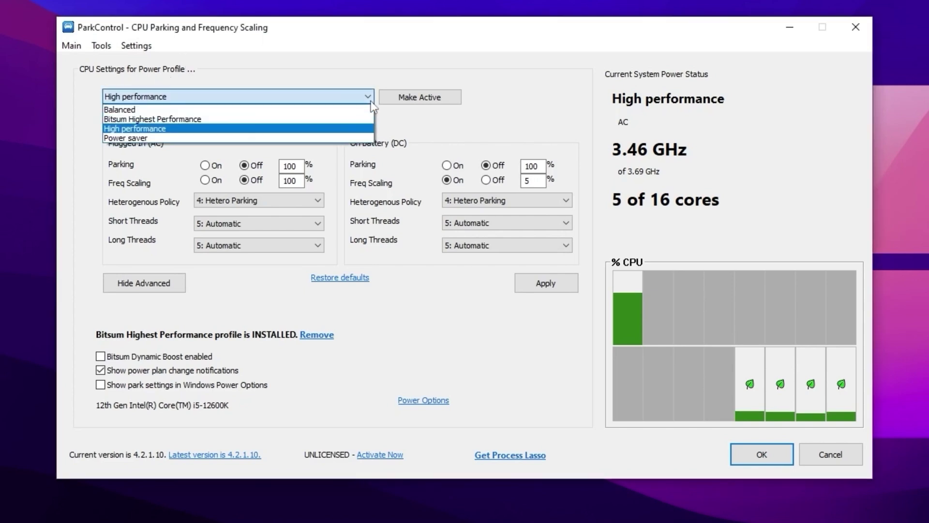
click(142, 119)
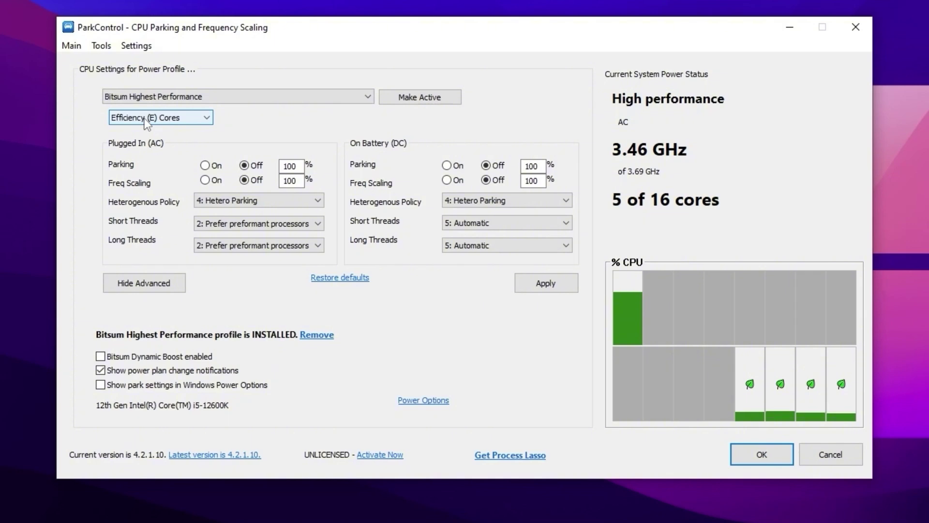
click(419, 96)
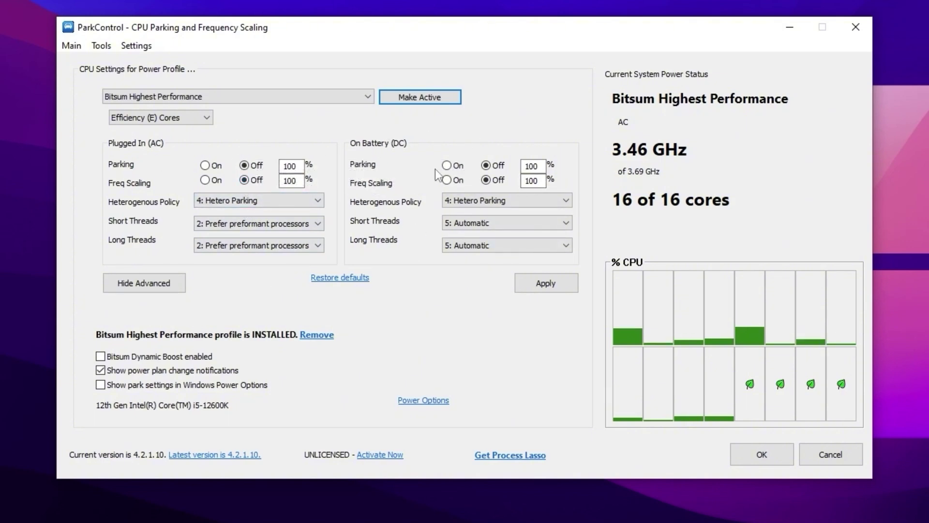
click(549, 285)
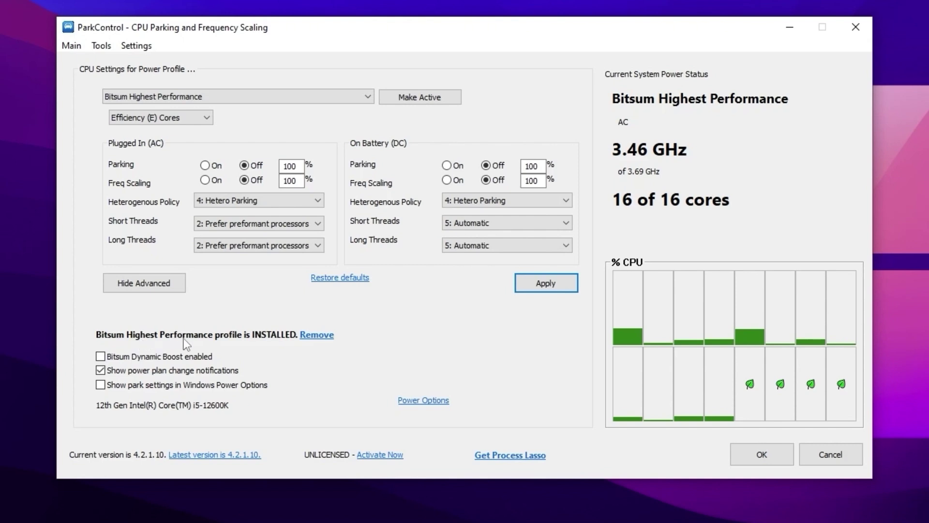
Keep Bitsum Highest Performance selected and enable Bitsum Dynamic Boost
click(120, 96)
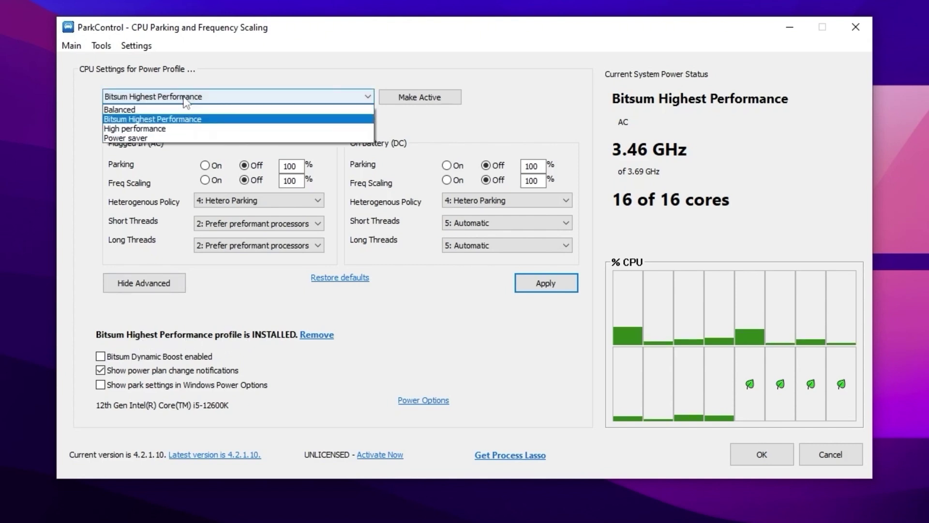
click(150, 122)
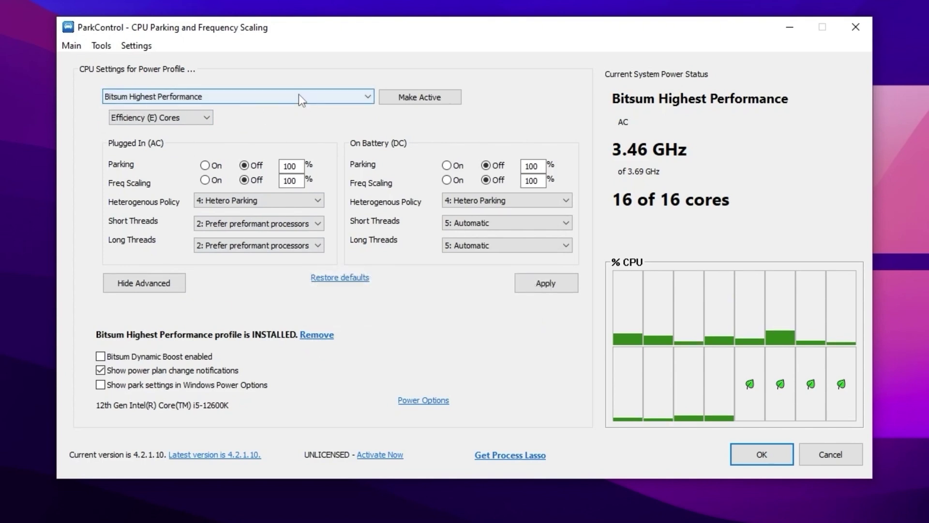
mouse_move(116, 360)
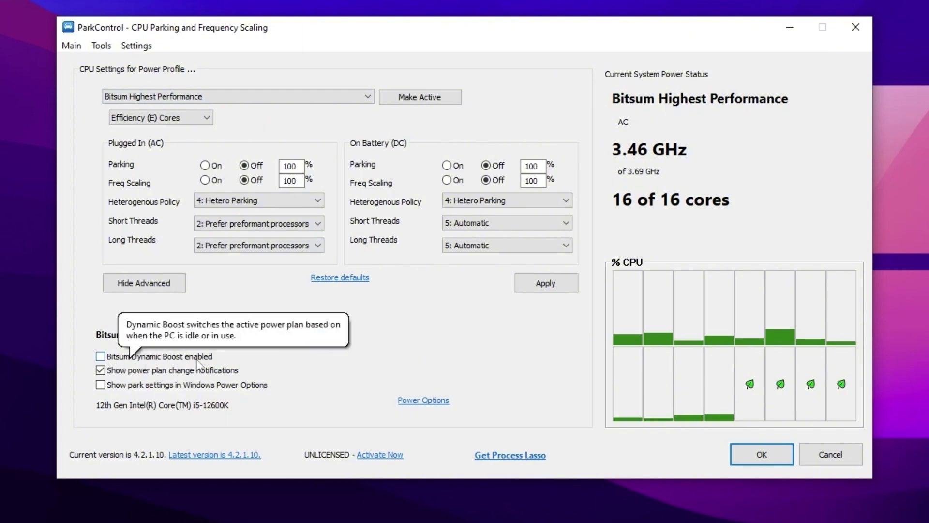
click(130, 358)
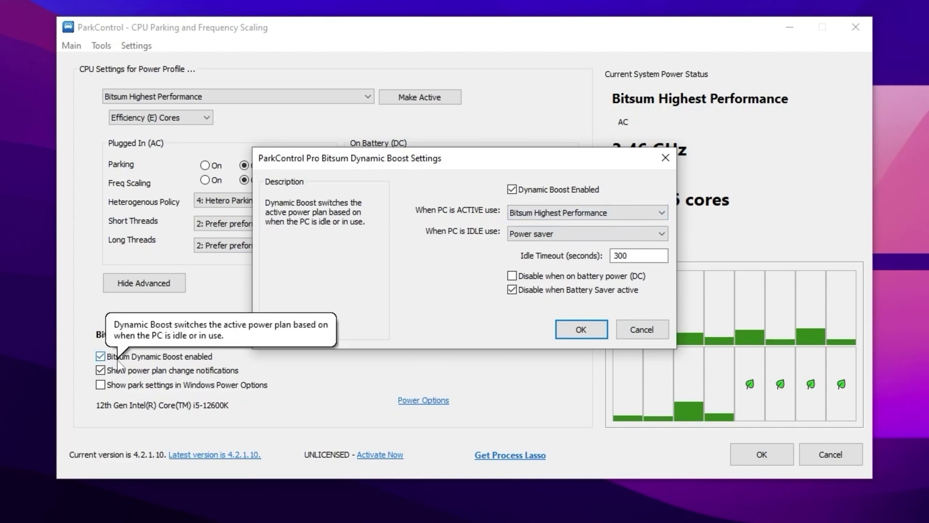
Confirm Dynamic Boost with Bitsum Highest Performance for active use and dismiss the Pro notice
click(559, 213)
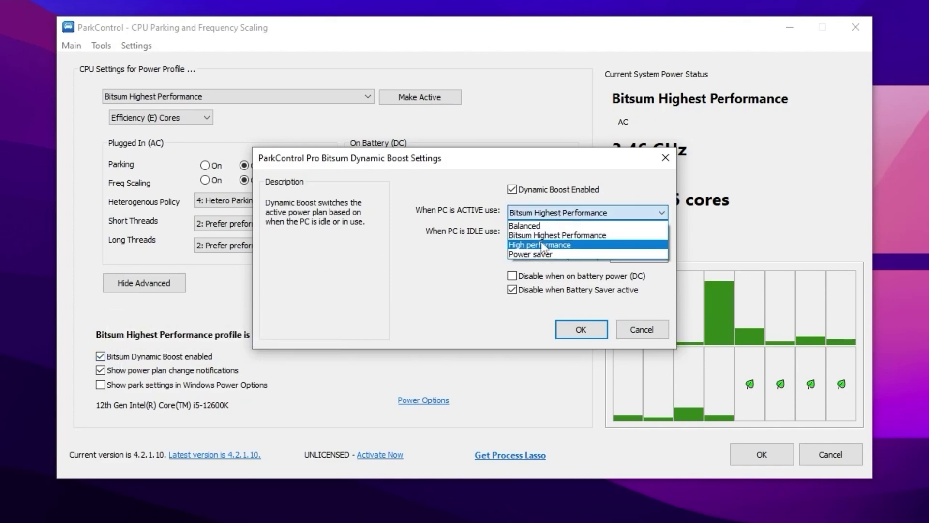
click(570, 237)
click(576, 329)
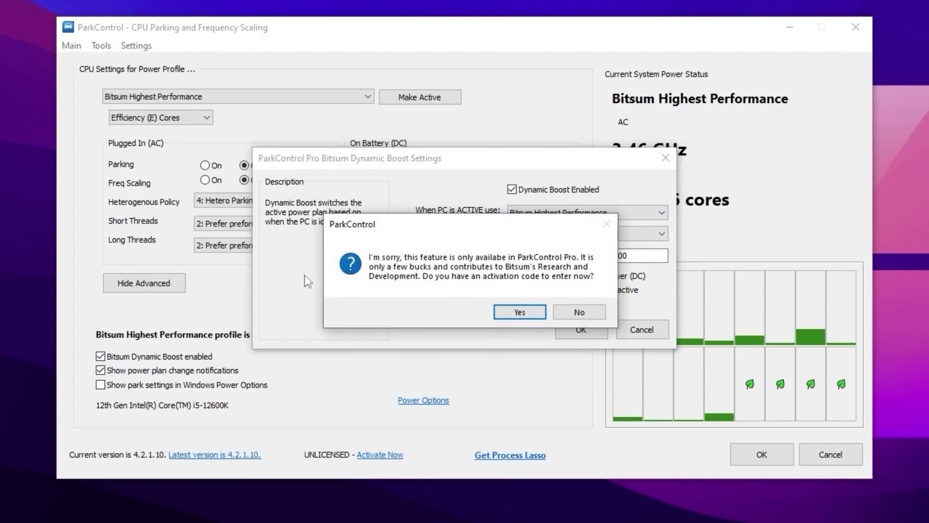
key(Escape)
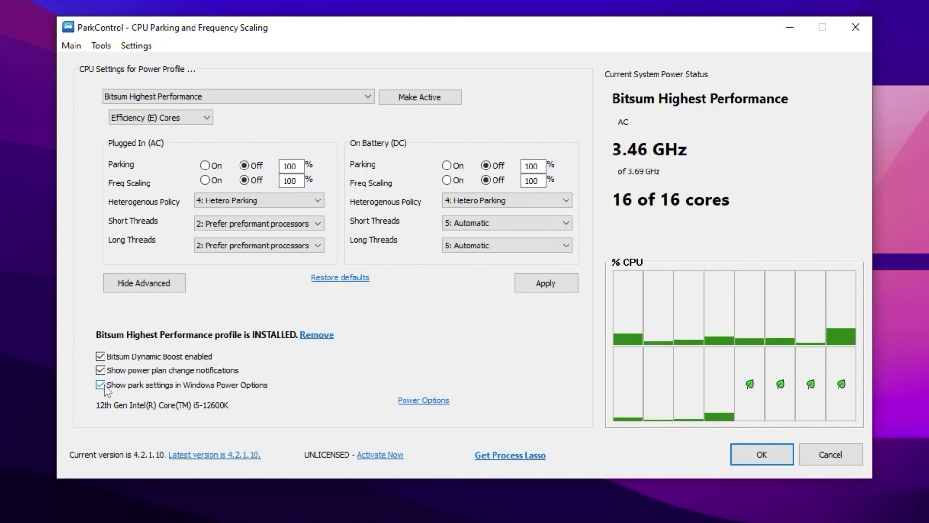
Apply the ParkControl settings, exposing park settings in Windows Power Options, and close ParkControl
click(545, 281)
click(758, 455)
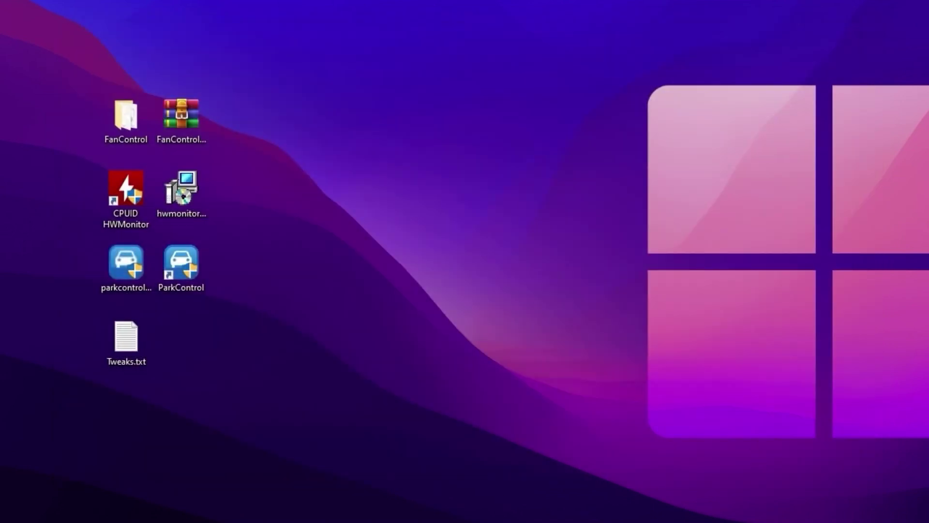
click(109, 512)
Set the Bitsum Highest Performance plan's Turn off the display option to Never
text(power)
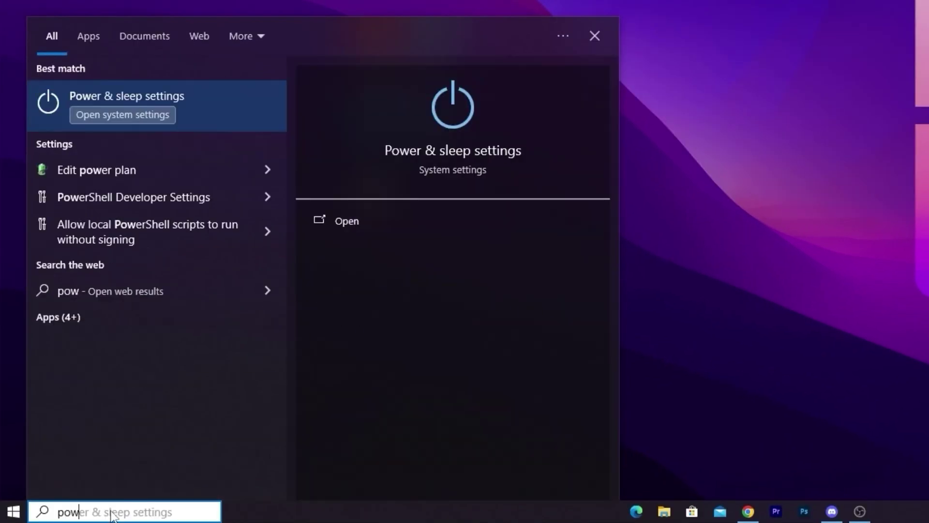
click(168, 100)
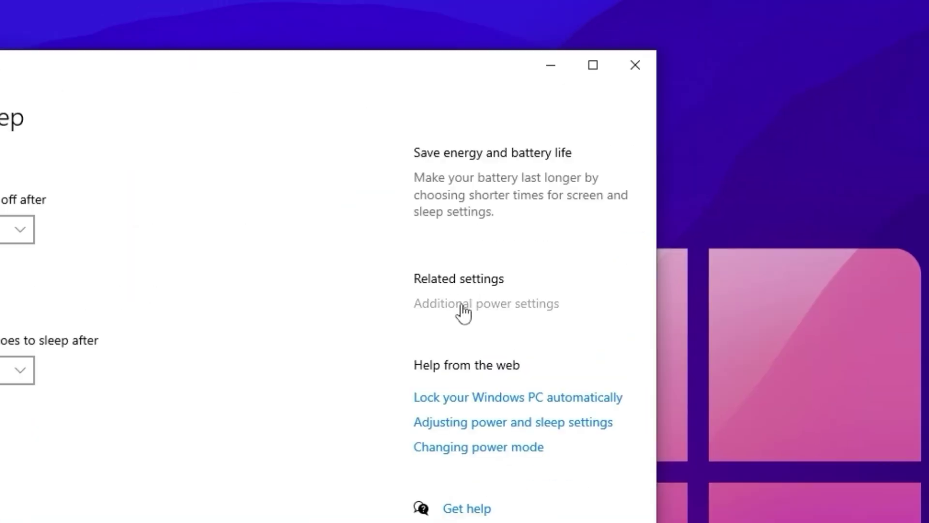
click(764, 82)
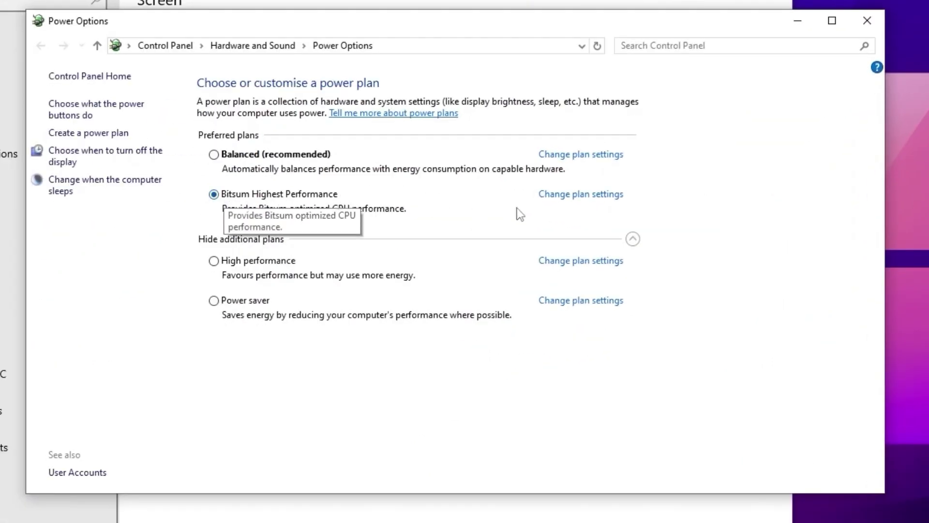
click(598, 199)
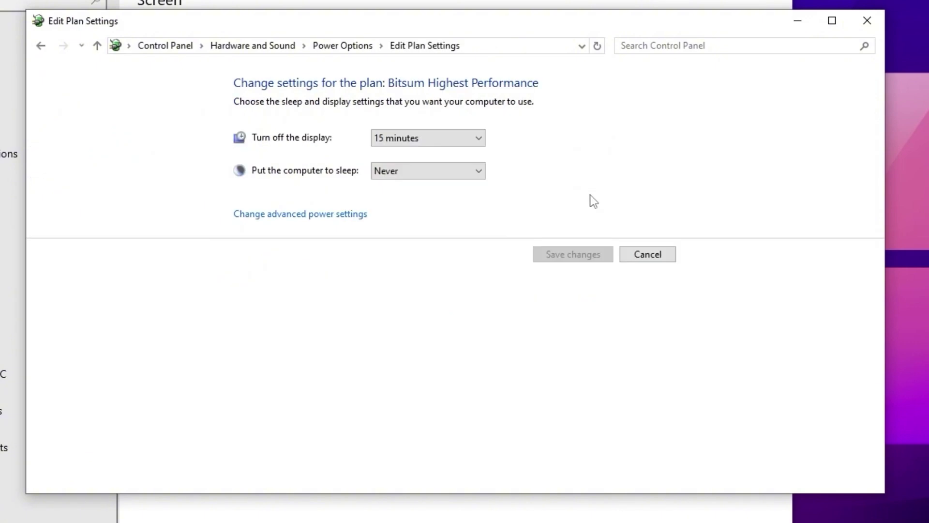
click(432, 140)
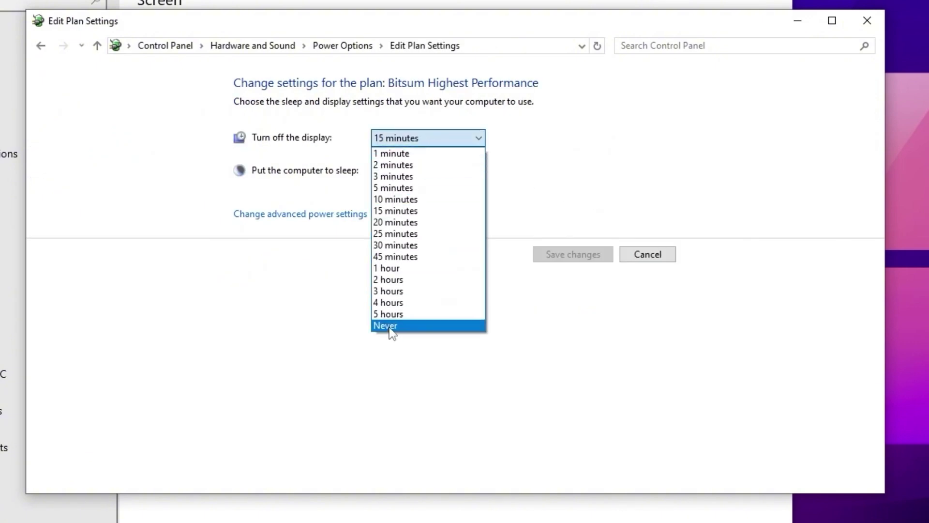
click(391, 327)
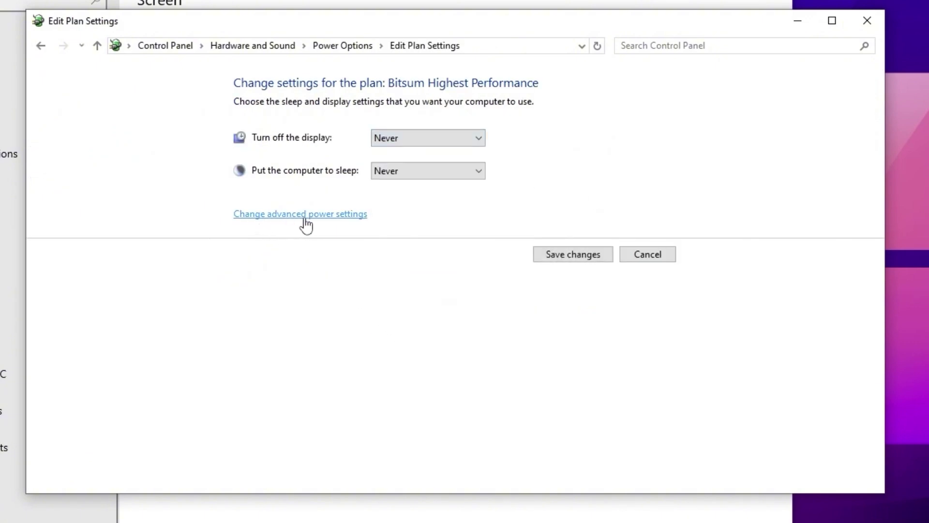
click(322, 218)
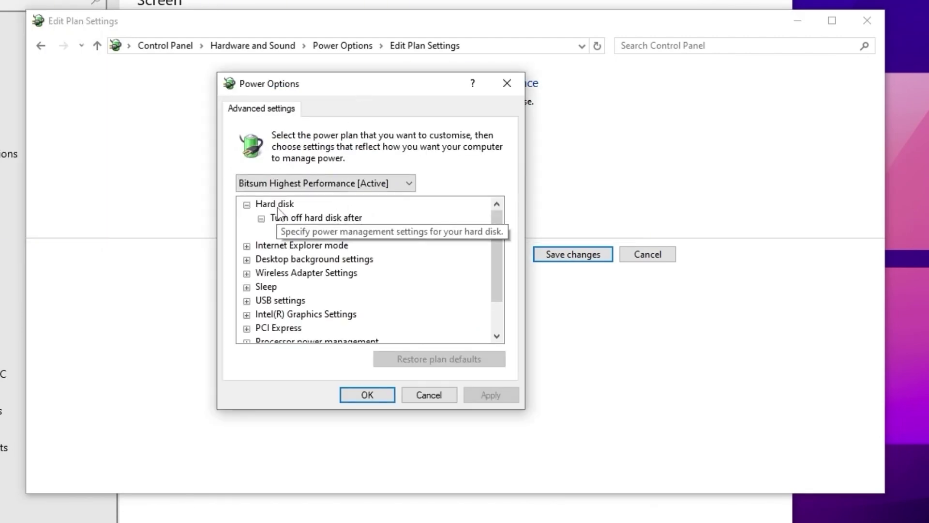
Verify minimum and maximum processor state are both 100%, then close advanced settings and Edit Plan Settings
click(372, 231)
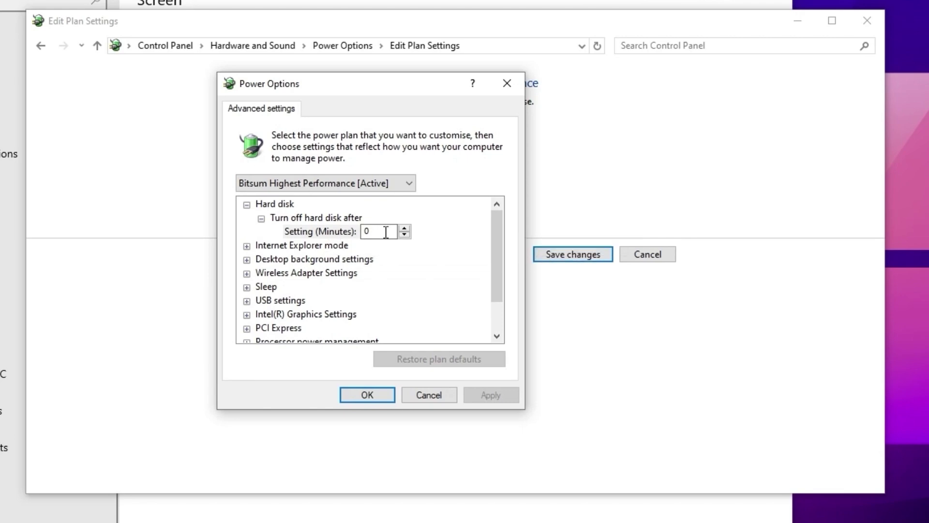
scroll(399, 250, down, 1)
click(247, 301)
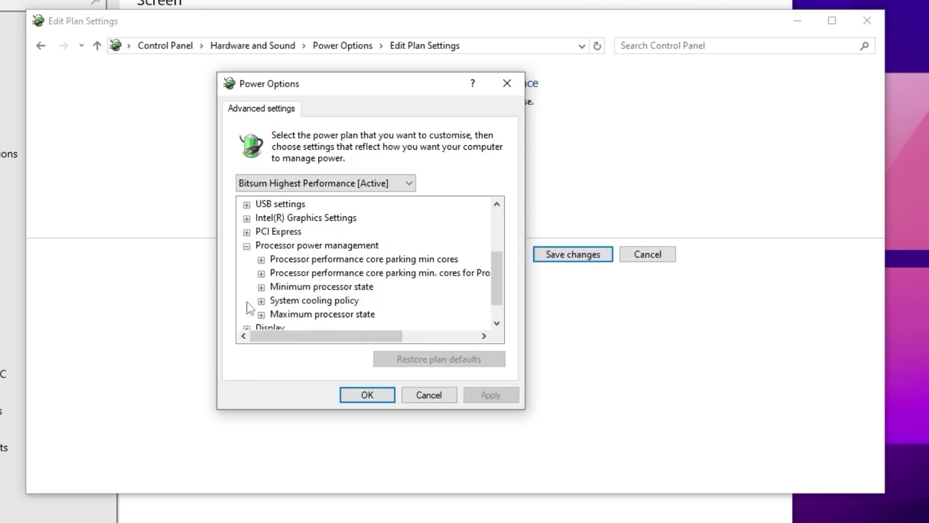
click(261, 287)
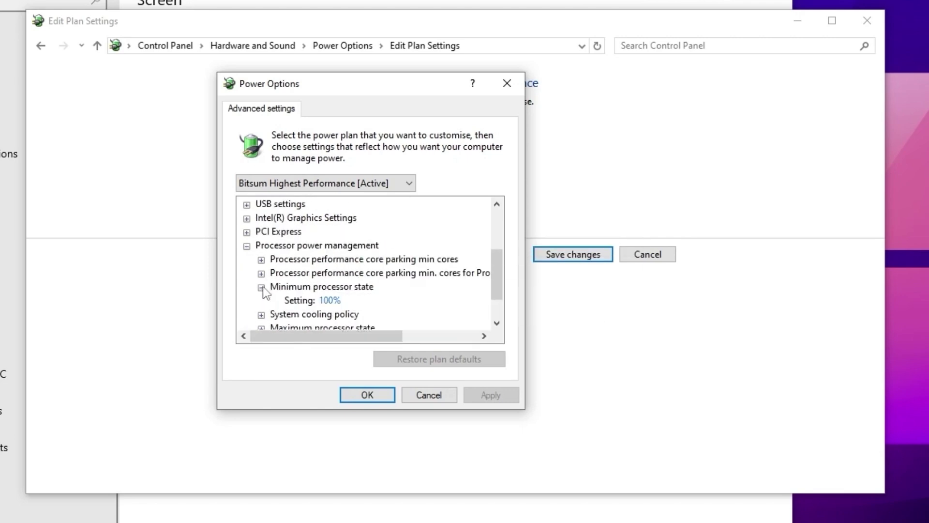
scroll(263, 288, down, 1)
click(261, 288)
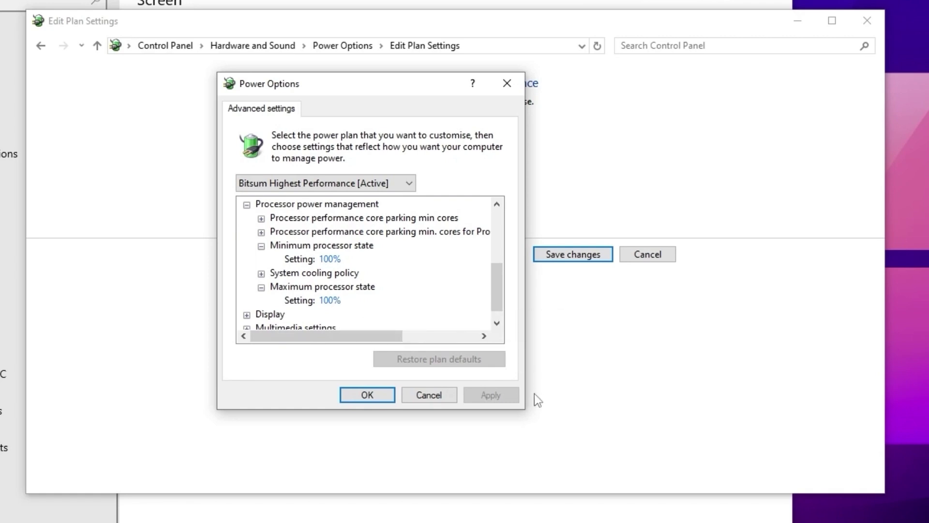
click(371, 396)
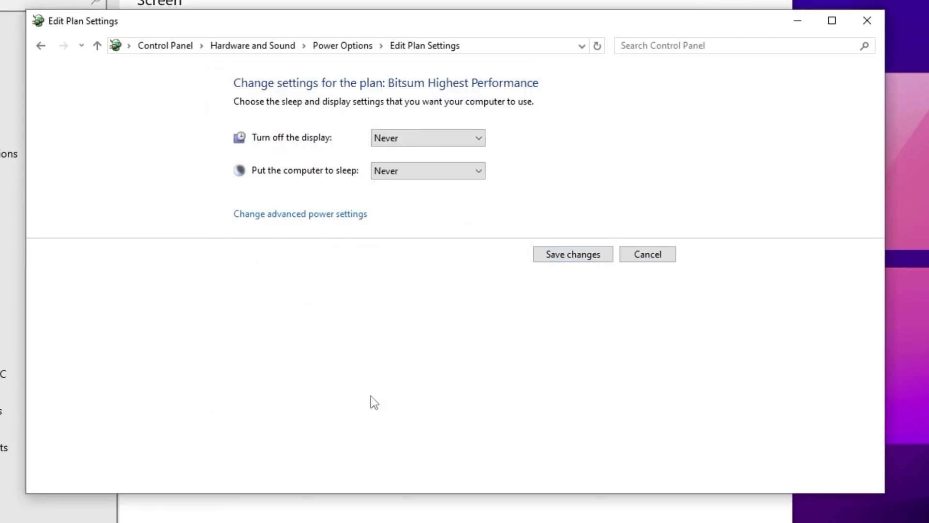
click(867, 21)
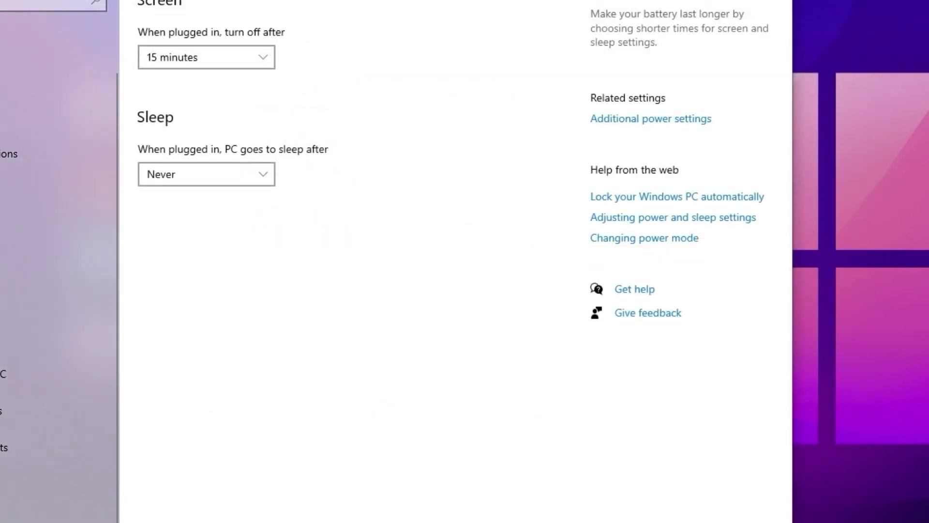
Close the Power & sleep settings window and open Tweaks.txt from the desktop in Notepad
key(alt+F4)
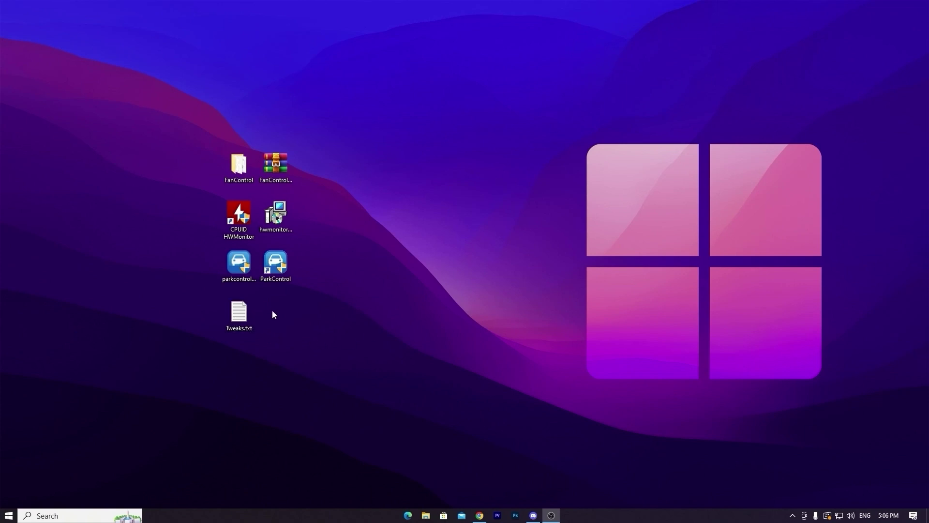
double_click(245, 312)
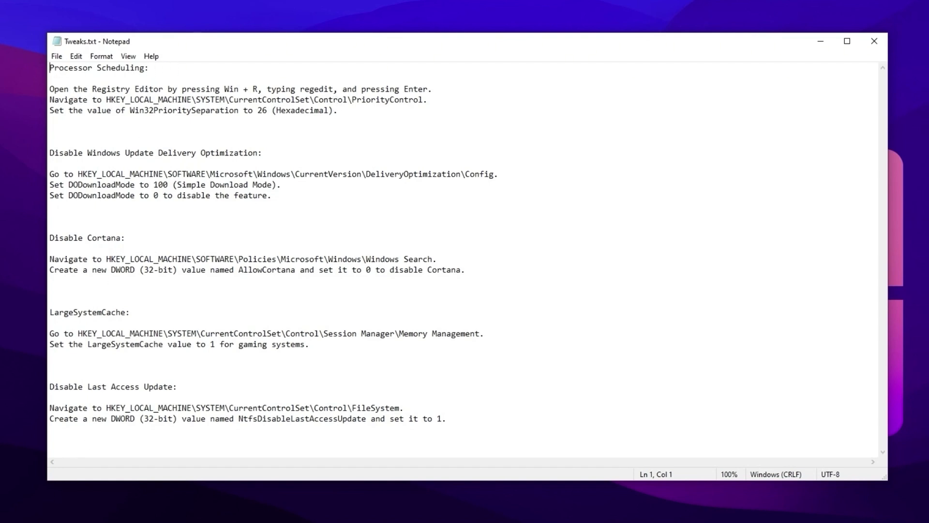
Launch Registry Editor (regedit) with administrator rights
key(super)
text(regedit)
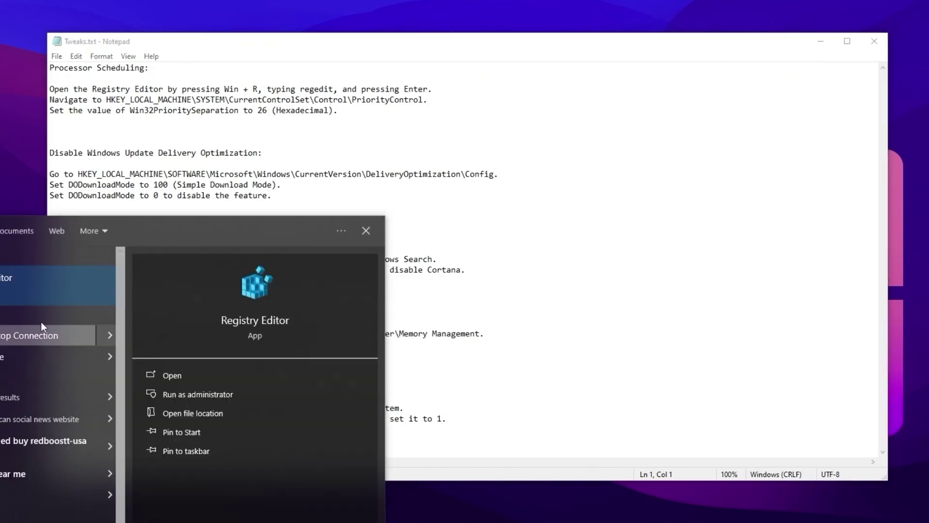
click(191, 396)
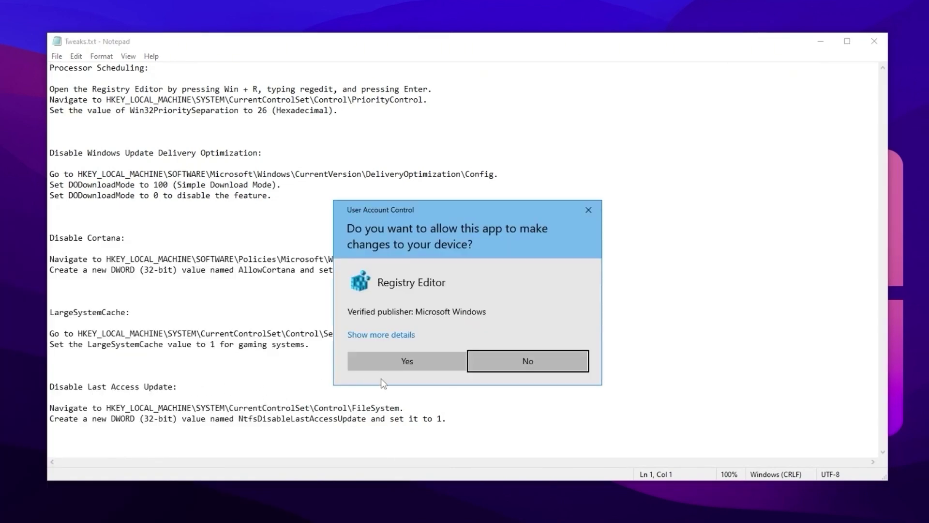
click(385, 365)
Go to the PriorityControl key using the path copied from the Tweaks.txt notes
drag(271, 79, 500, 155)
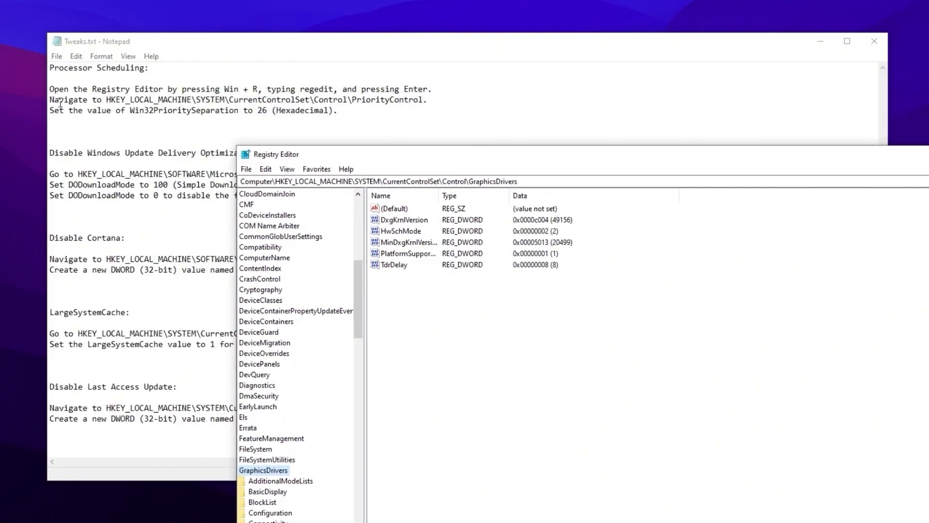
drag(109, 99, 424, 99)
key(ctrl+c)
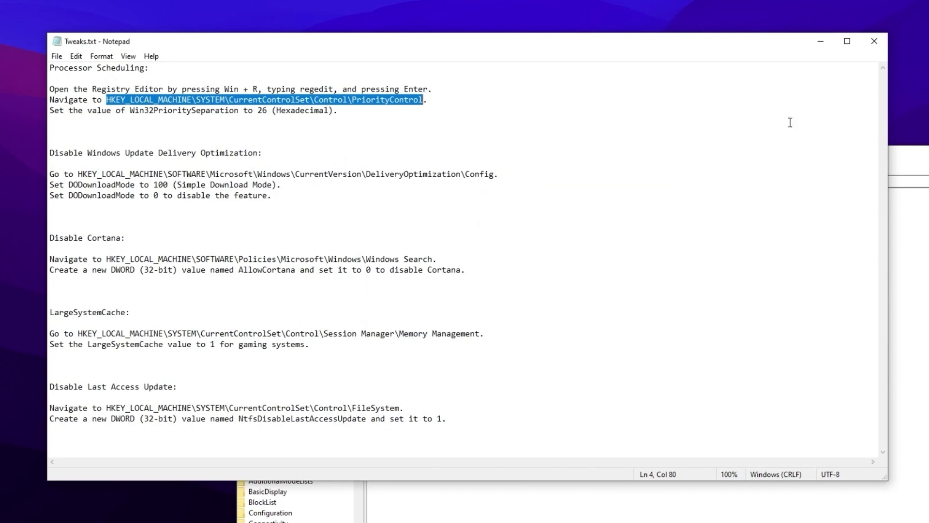
click(917, 161)
click(527, 181)
key(ctrl+v)
key(Return)
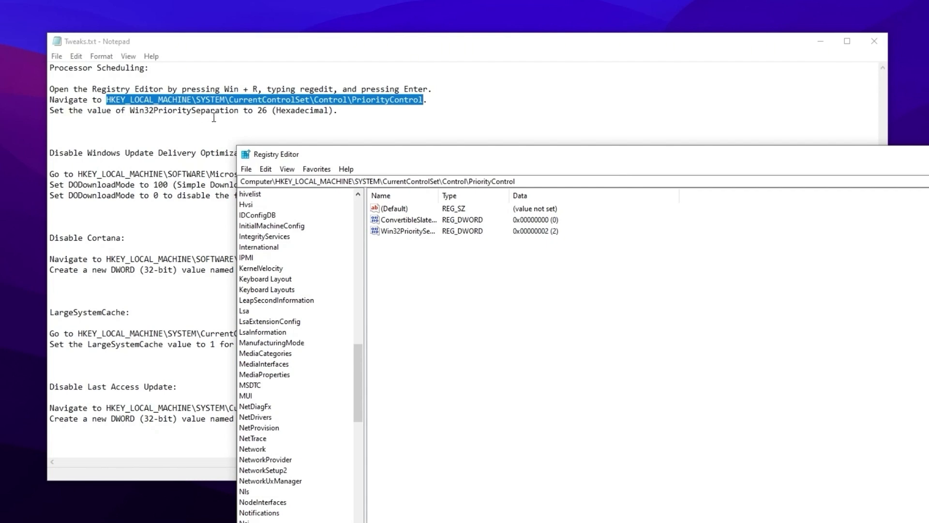
Change Win32PrioritySeparation to hexadecimal 26, then move Registry Editor aside to see the notes
right_click(425, 231)
click(455, 240)
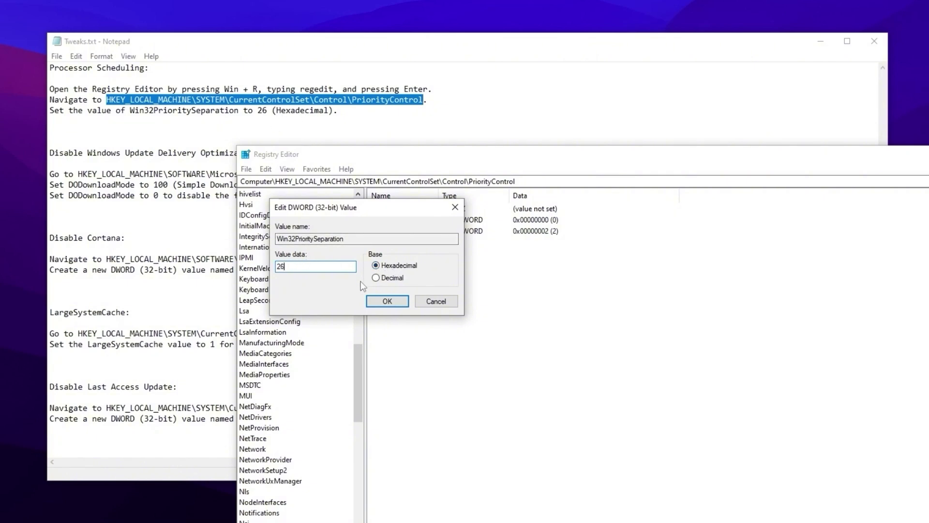
click(378, 301)
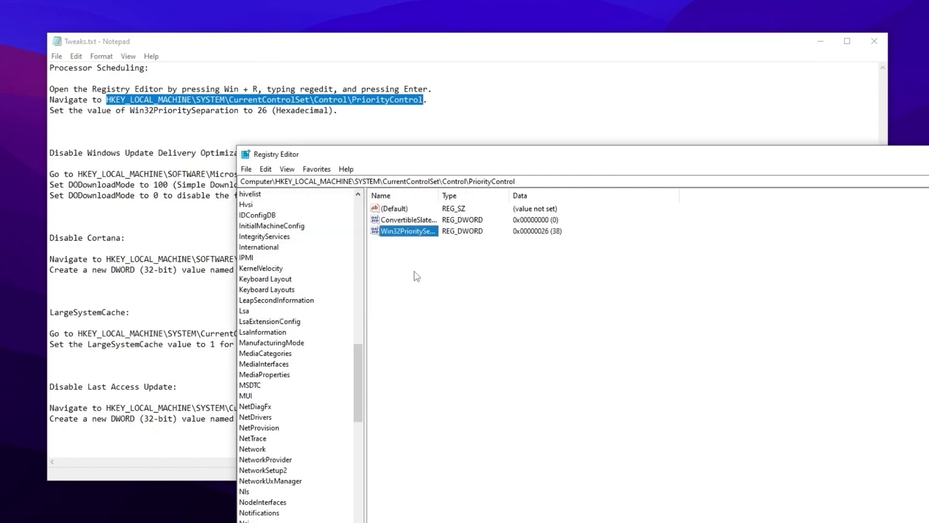
drag(400, 159, 586, 84)
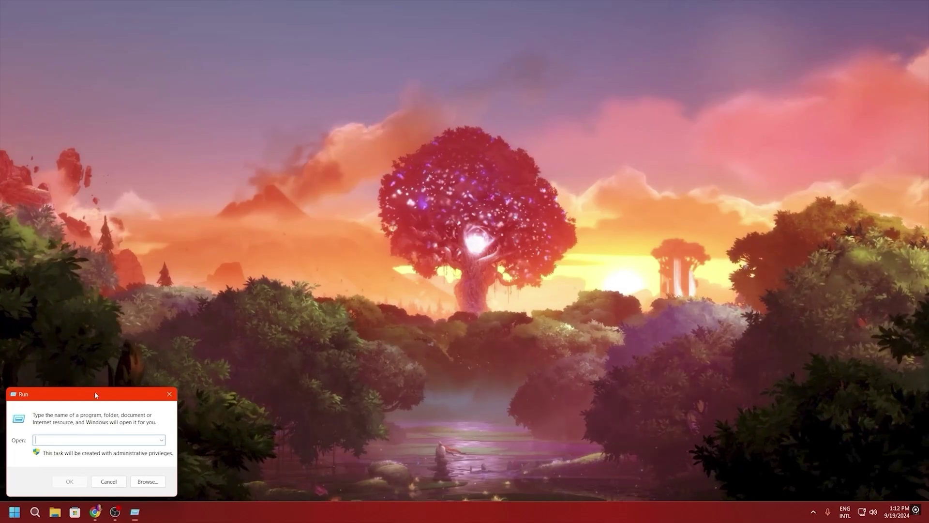
Run msconfig from the Run box to open System Configuration
drag(95, 395, 484, 205)
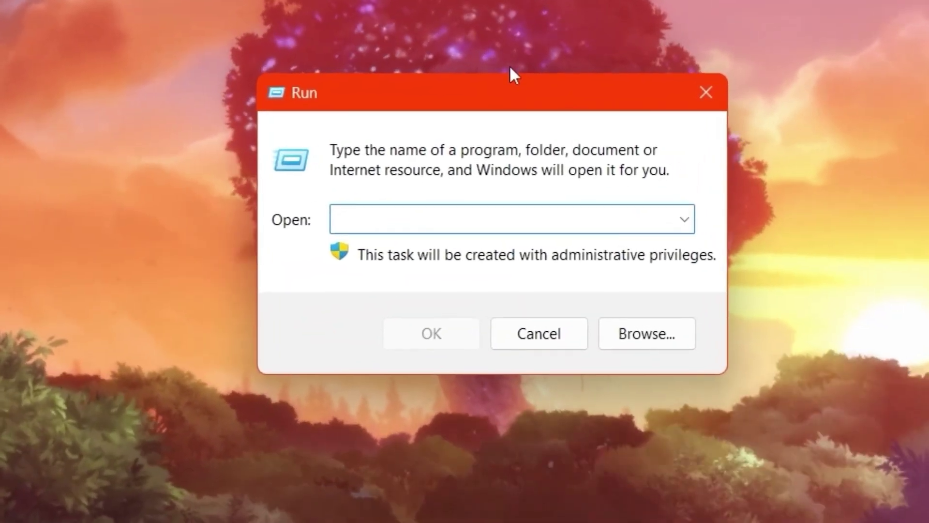
text(msconfig)
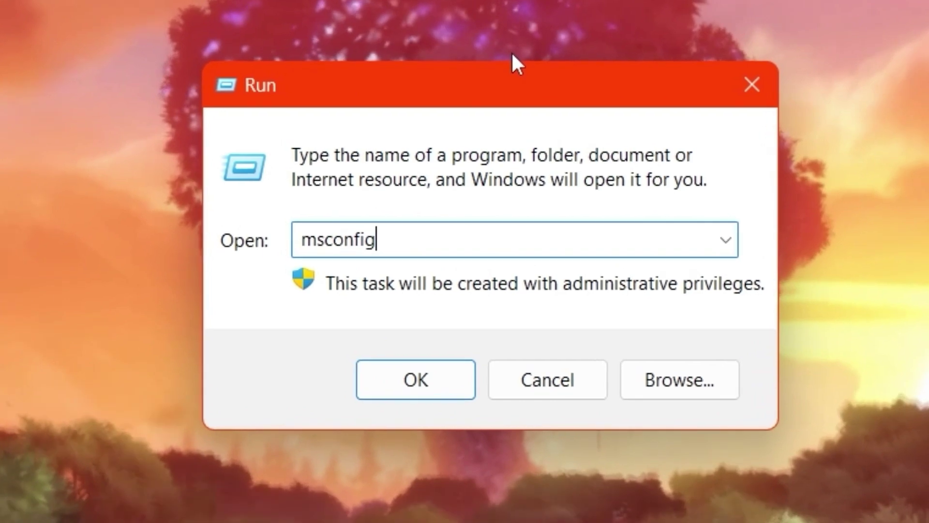
key(Return)
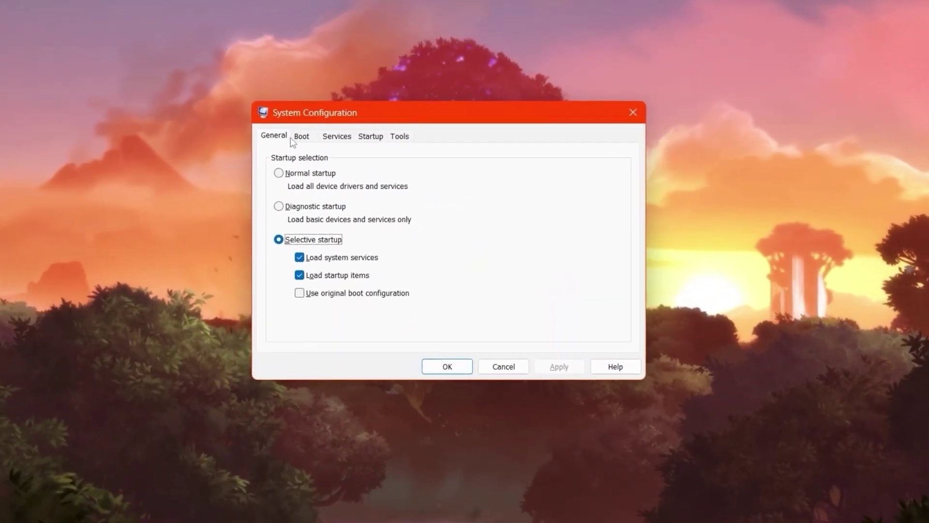
Hide all Microsoft services, review the third-party ones, then open Task Manager's startup apps list
click(334, 135)
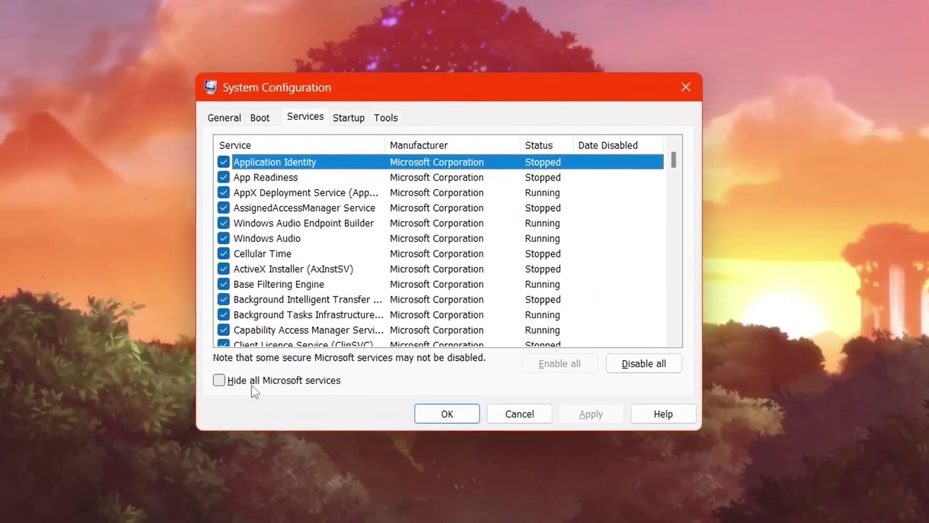
click(216, 385)
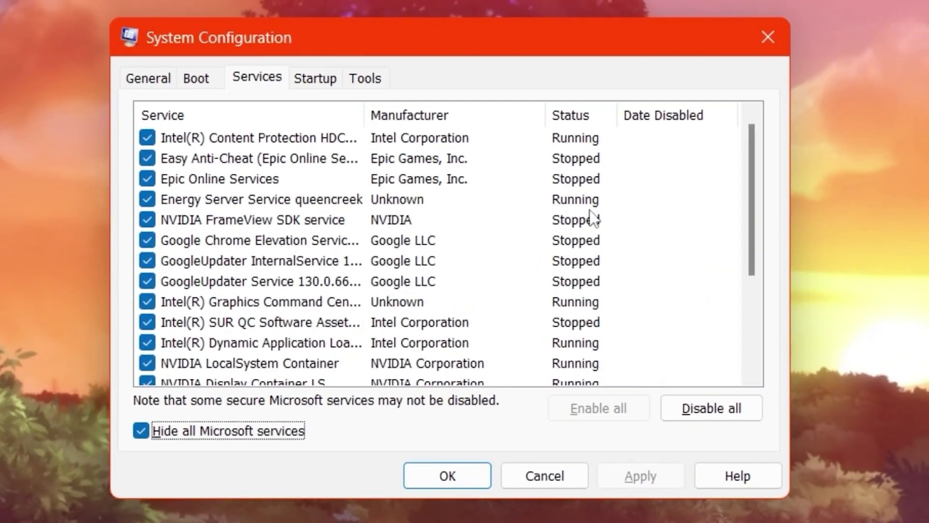
scroll(264, 310, down, 3)
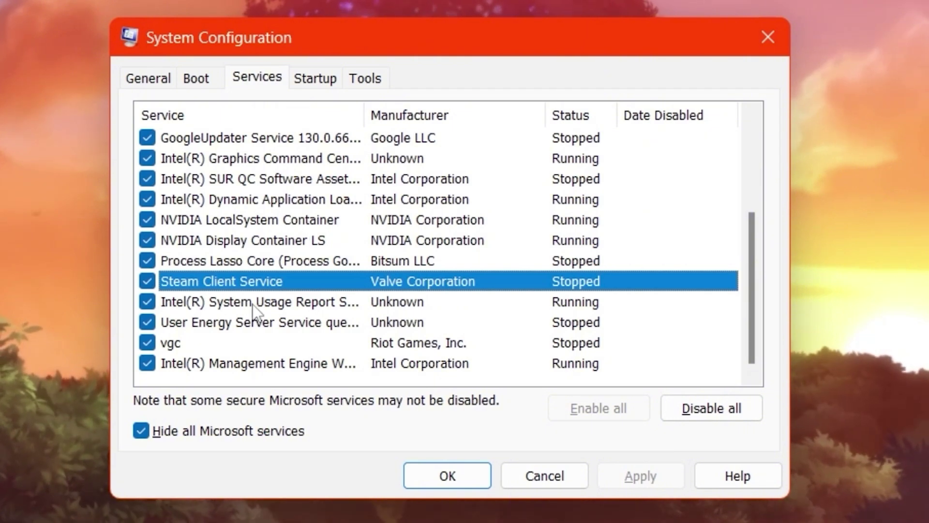
click(314, 79)
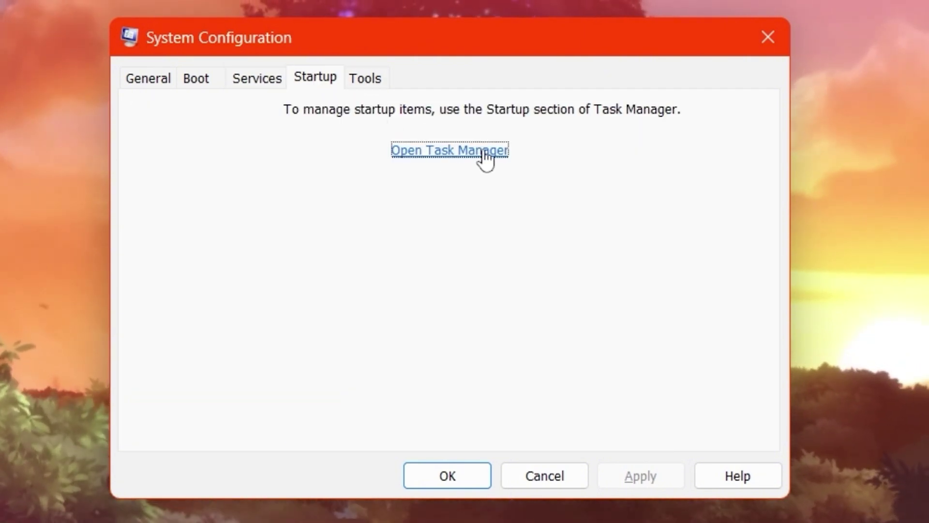
click(485, 157)
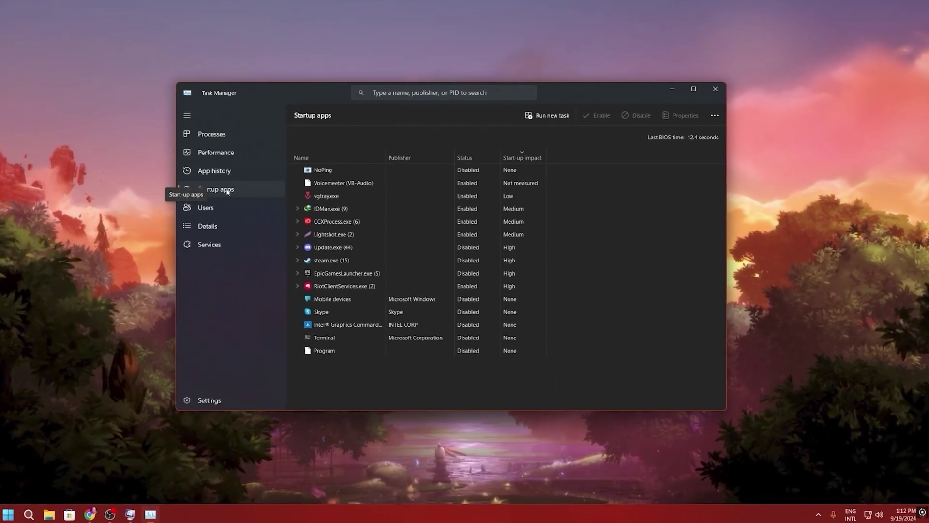